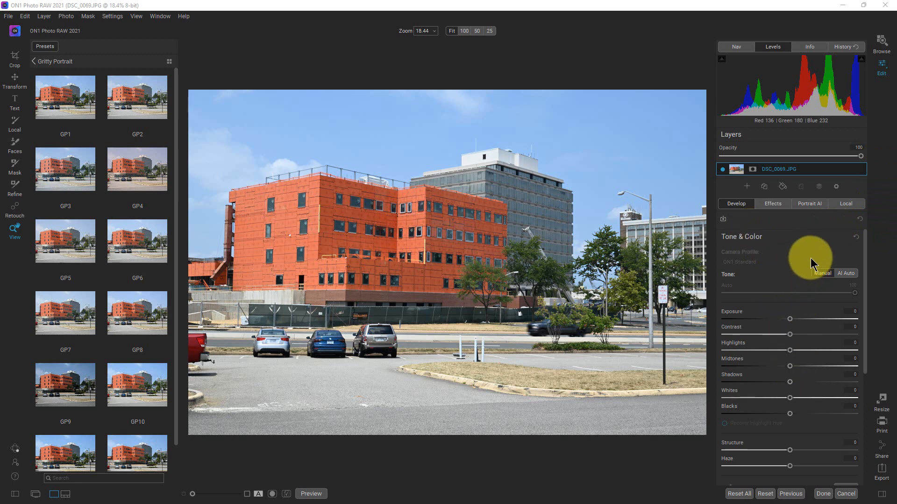
- Add a Black & White filter to the photo and keep the filter's opacity at 100
click(773, 206)
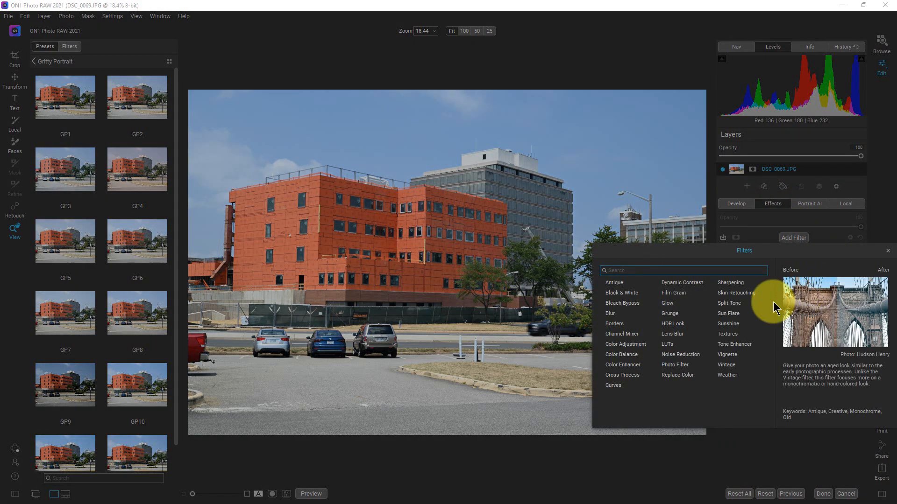
click(629, 297)
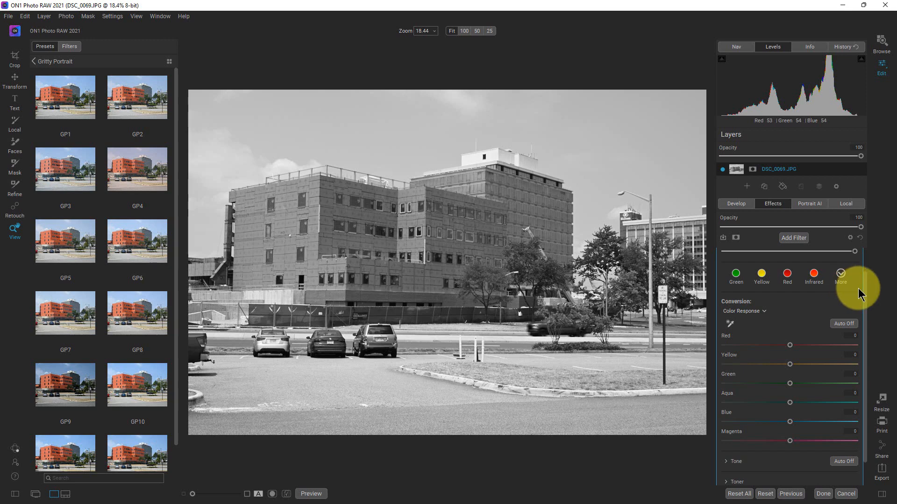
drag(866, 285, 864, 261)
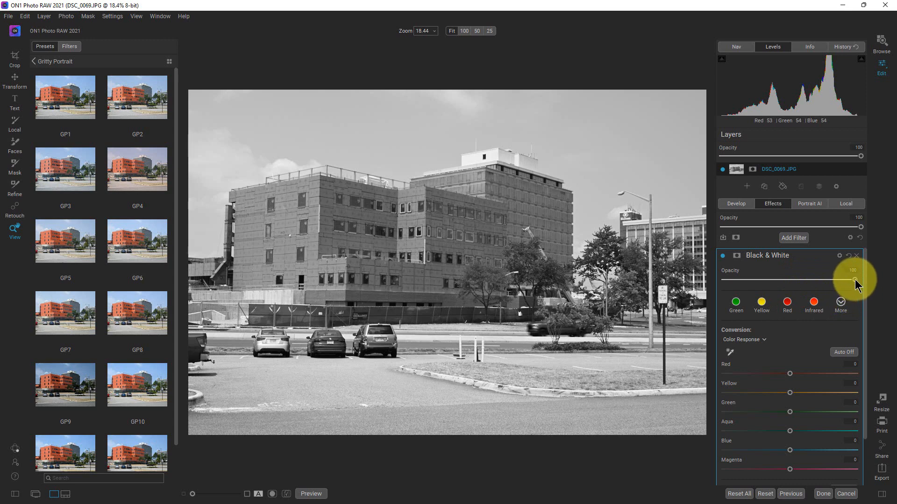
drag(854, 280, 878, 280)
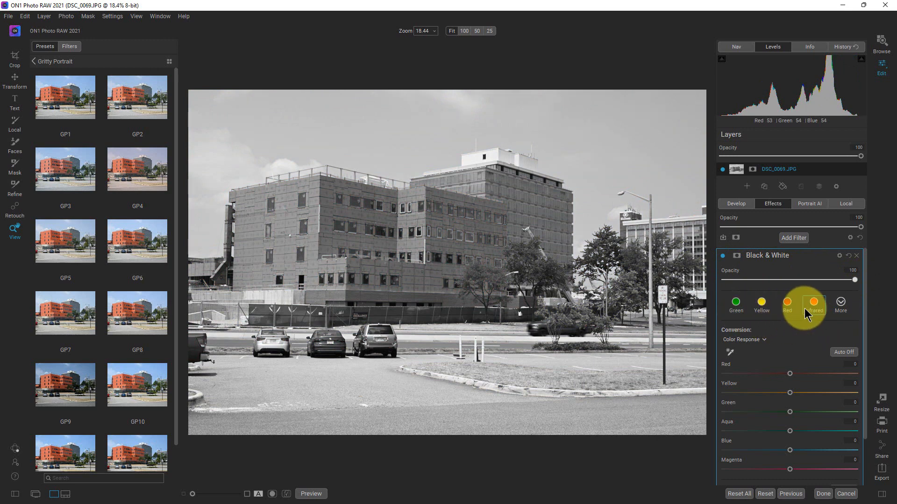
- Try the Red, Yellow and Green styles of the Black & White filter on the photo
click(837, 303)
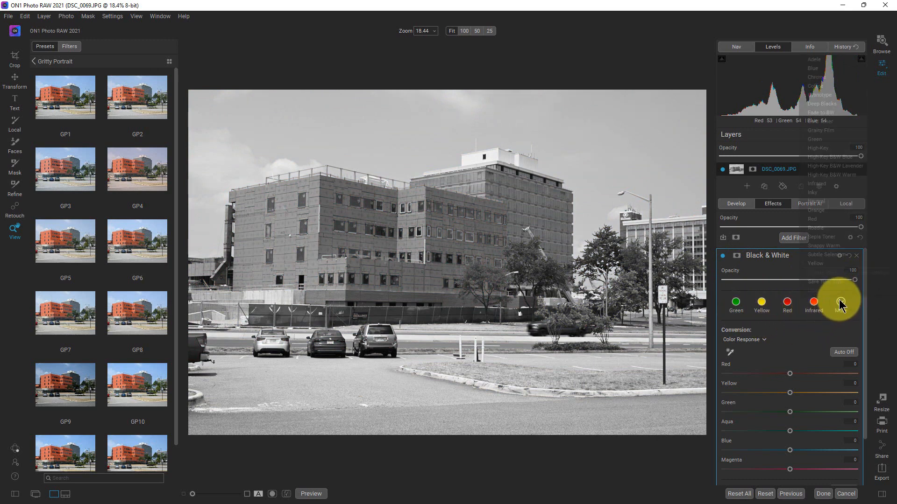
click(780, 293)
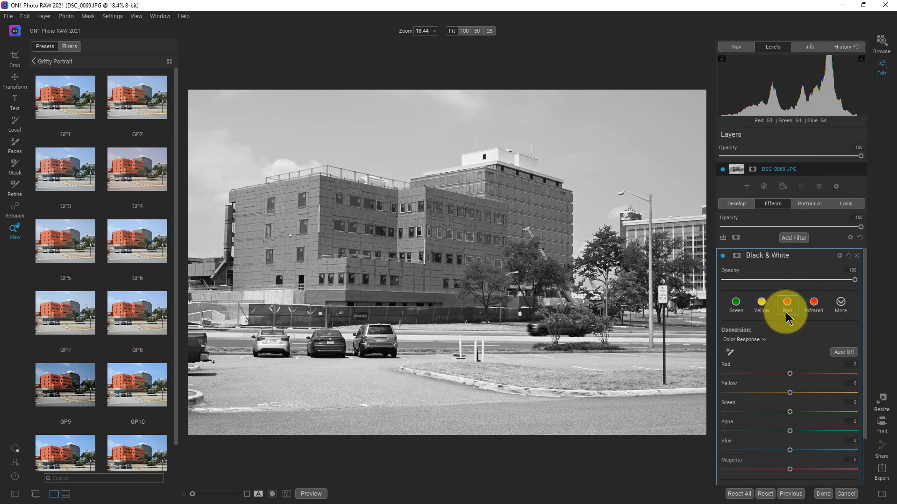
click(787, 308)
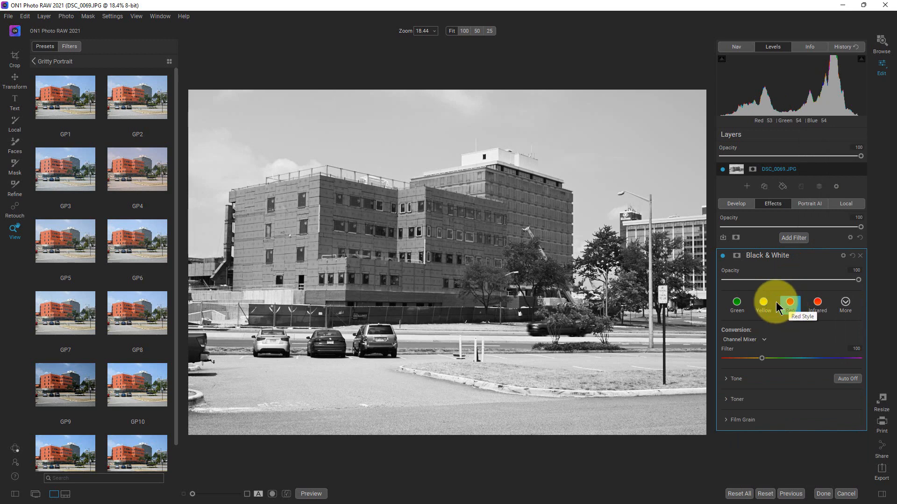
click(763, 303)
click(738, 304)
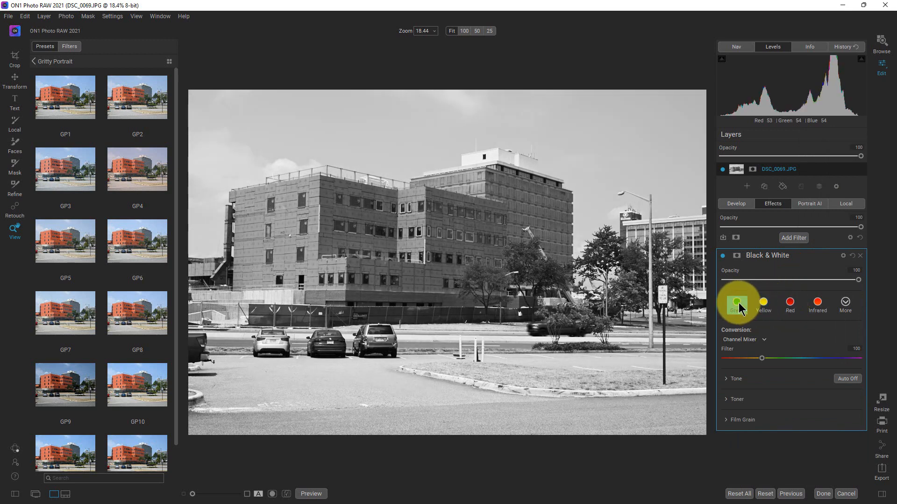
click(765, 302)
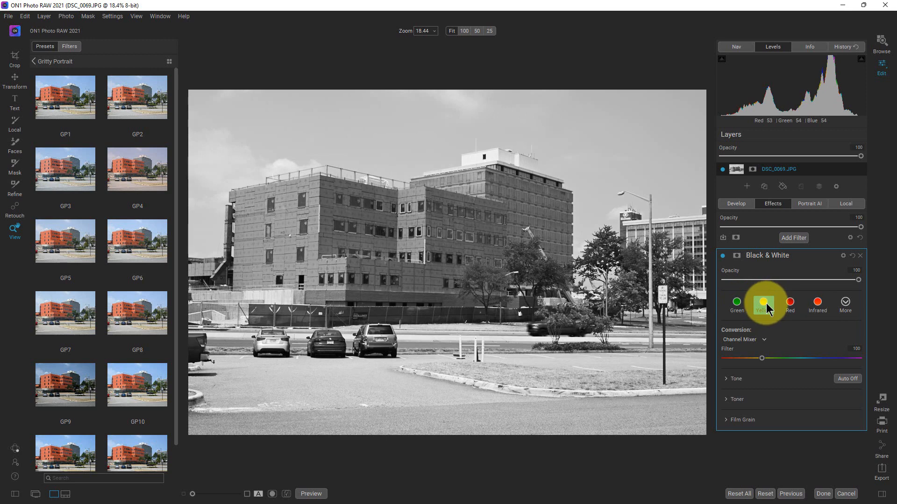
- Try the Infrared style, view the list of additional styles, and reset the Black & White filter
click(842, 305)
click(817, 304)
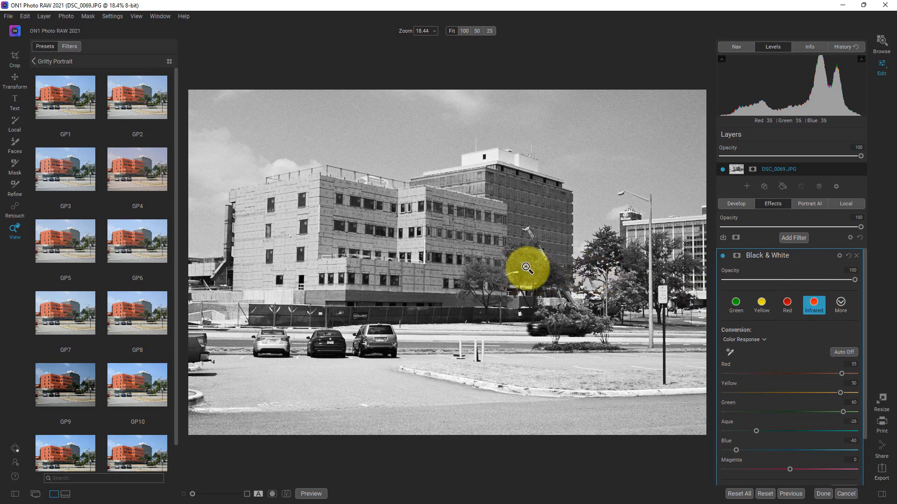
click(841, 305)
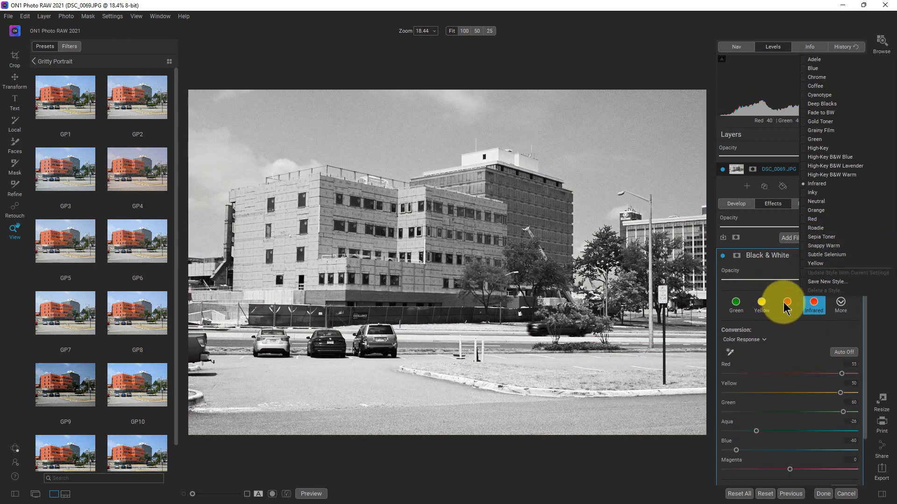
click(813, 302)
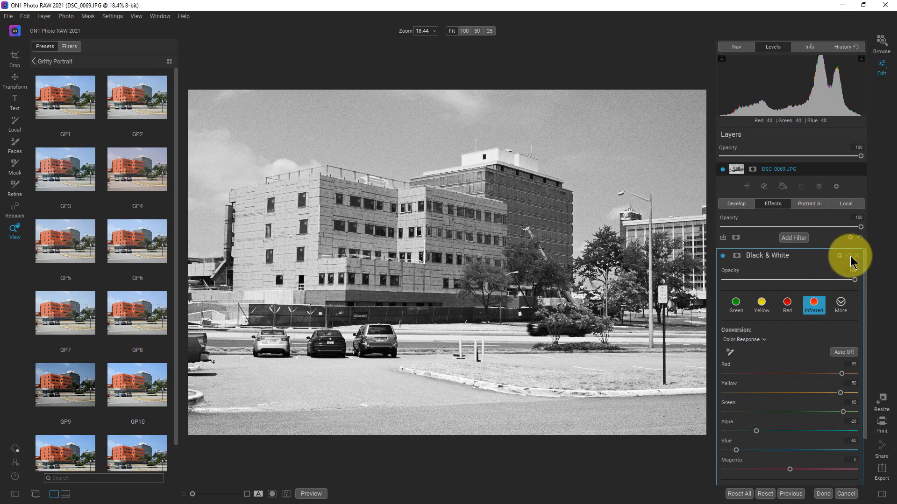
click(848, 256)
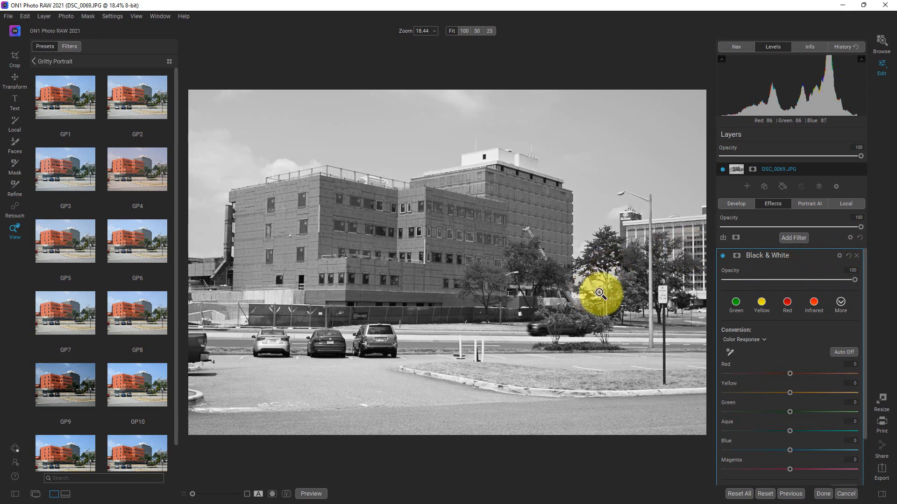
- In the filter's Color Response conversion, set Blue to 2 and Green to -1
scroll(800, 366, down, 1)
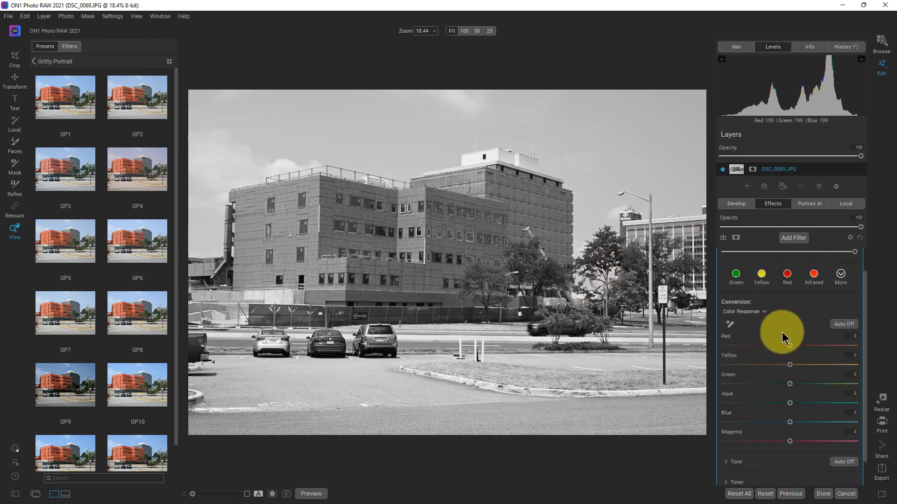
scroll(783, 330, down, 1)
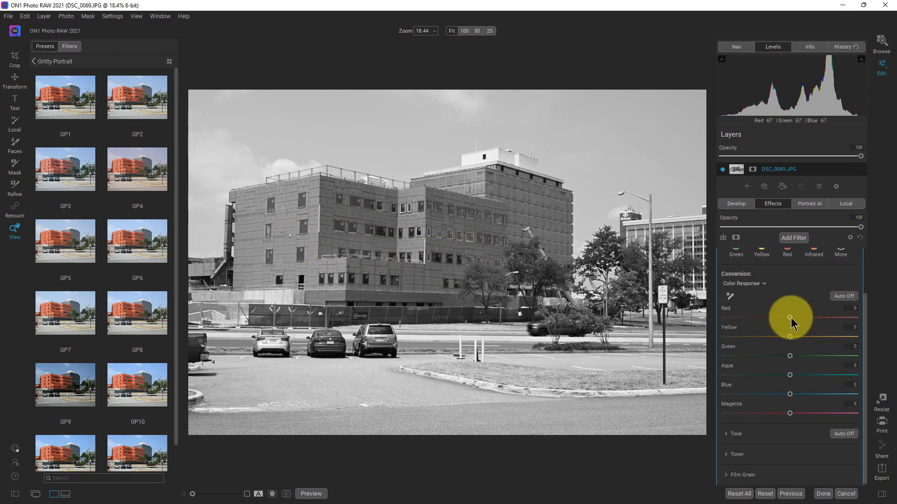
drag(791, 318, 789, 341)
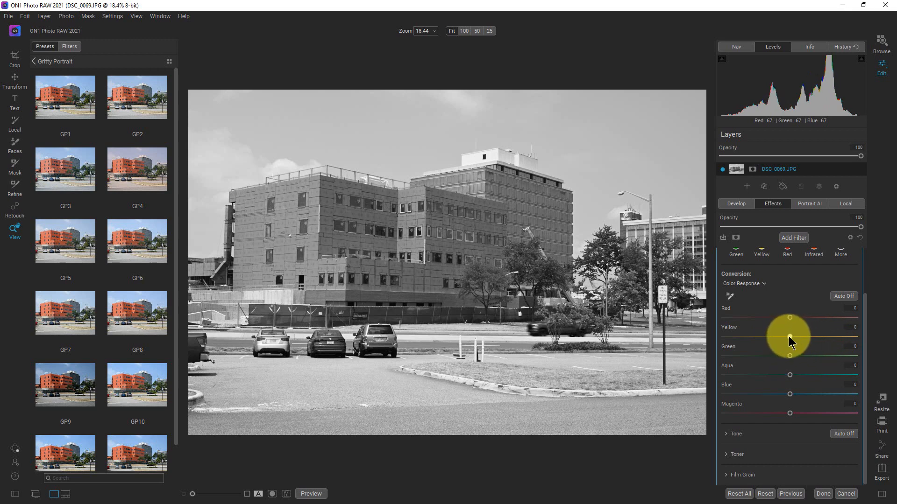
drag(790, 393, 809, 386)
scroll(818, 375, down, 1)
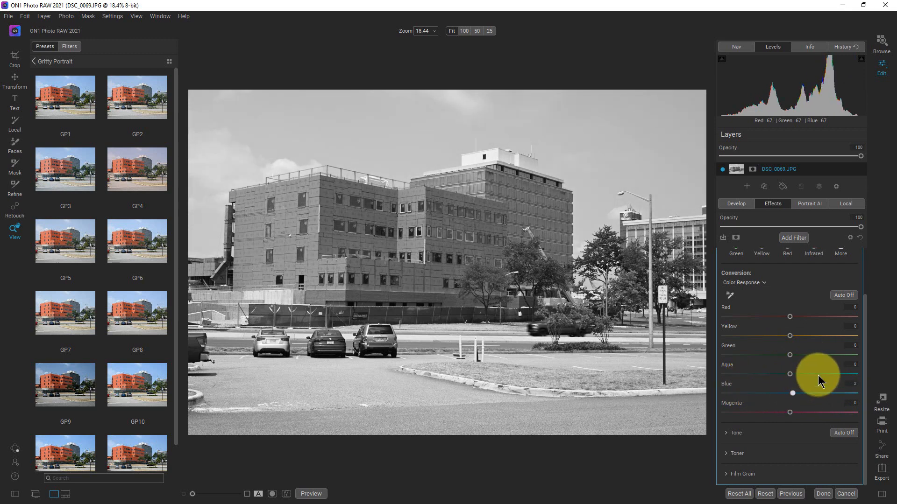
click(850, 345)
text(-1)
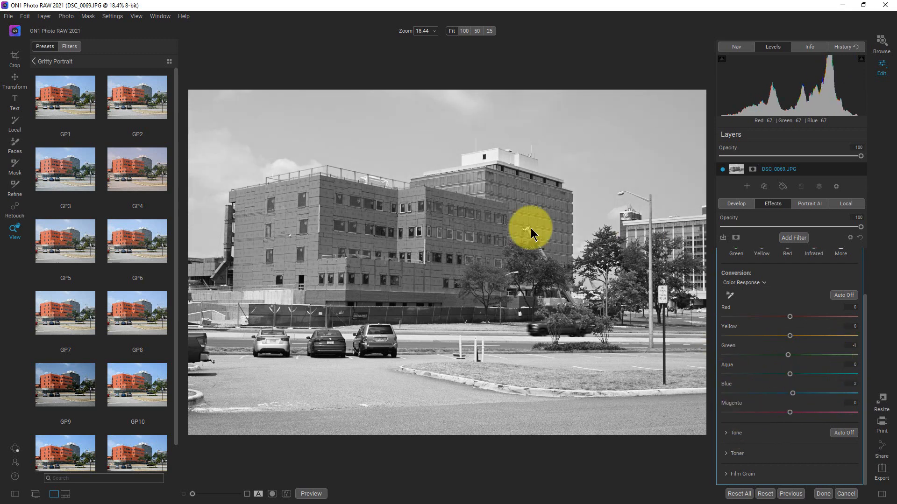
- Tint the Toner shadows dark blue with colour #051334, then set their amount to 94 and hue to 224
click(727, 433)
scroll(820, 430, down, 5)
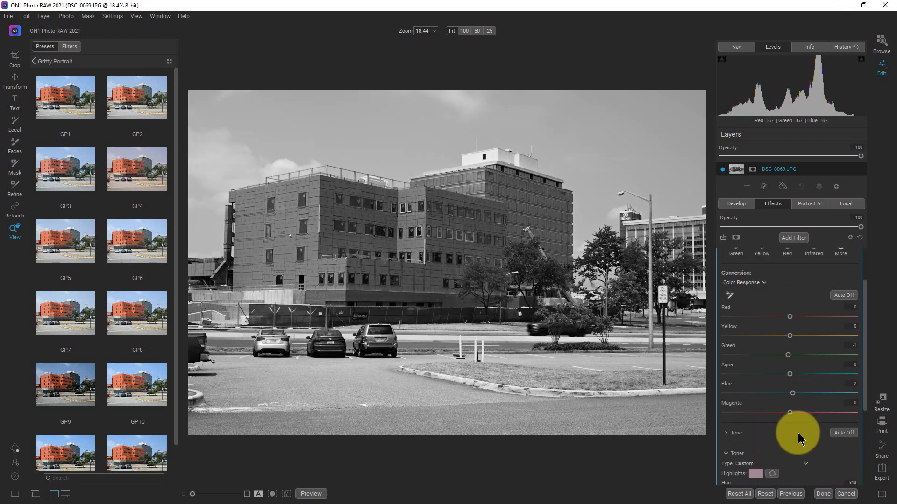
scroll(800, 428, down, 3)
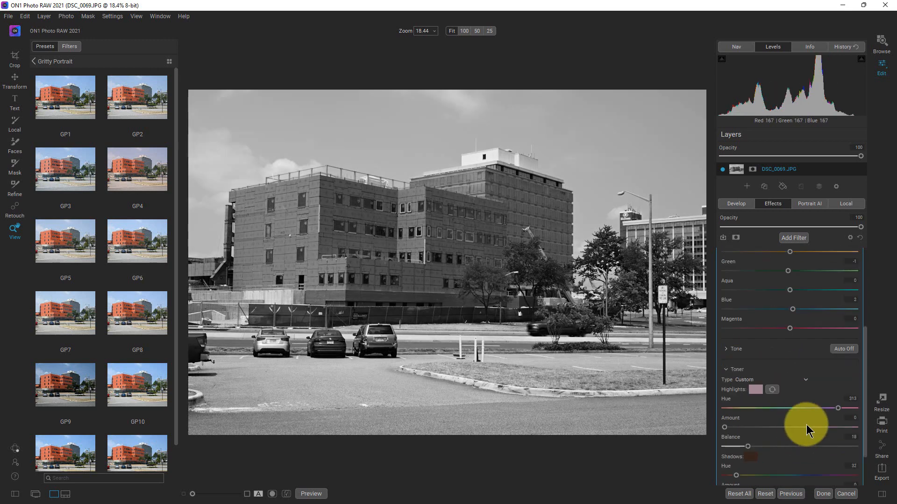
scroll(804, 390, down, 1)
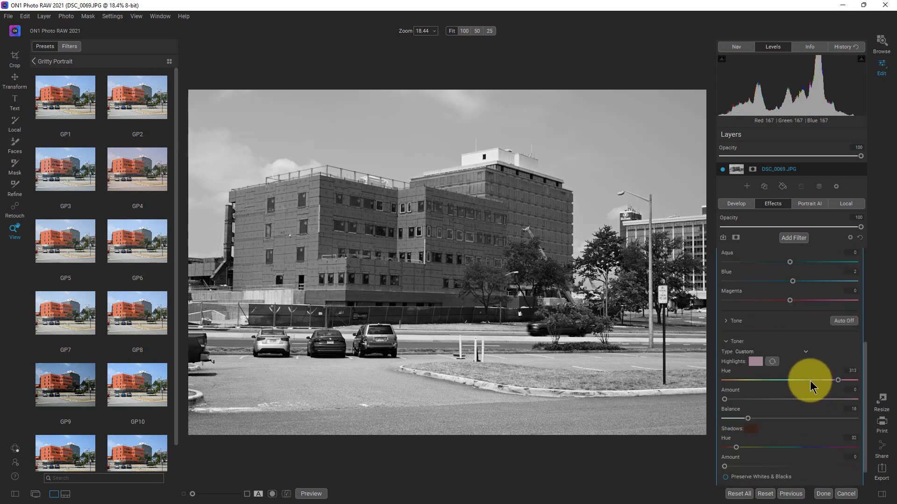
click(749, 429)
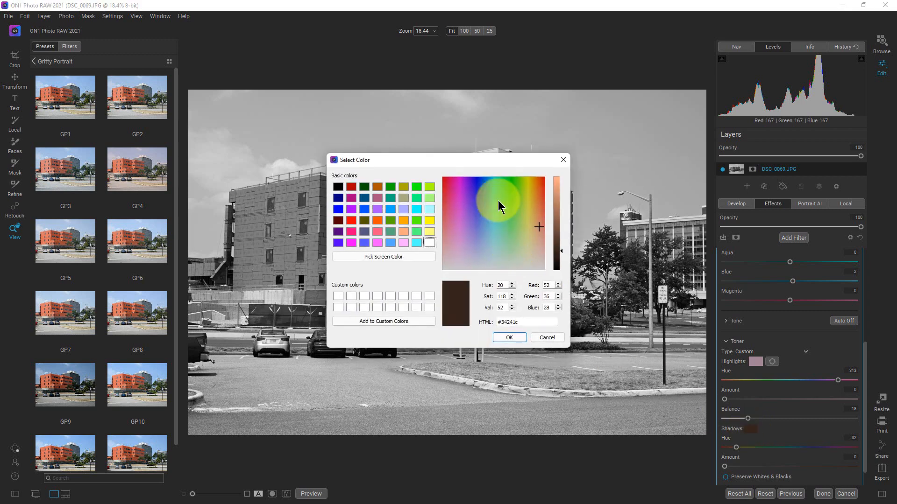
click(481, 186)
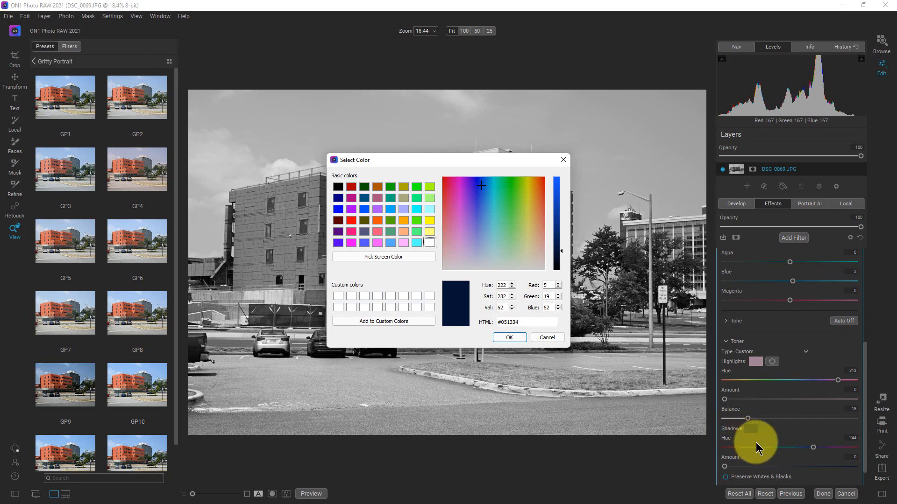
click(512, 338)
drag(724, 469, 805, 447)
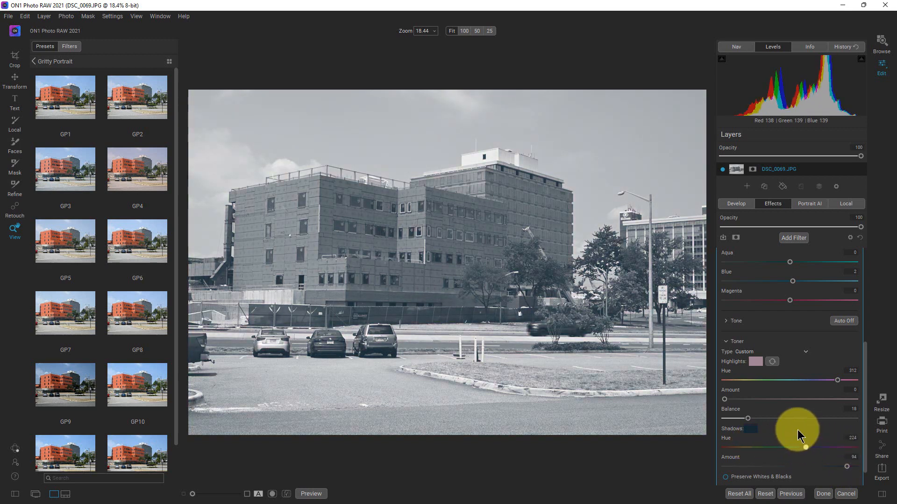
- Try Toner highlights with an amount of 52 and olive colour #93a01e, and reset the filter settings
drag(734, 398, 793, 399)
click(756, 362)
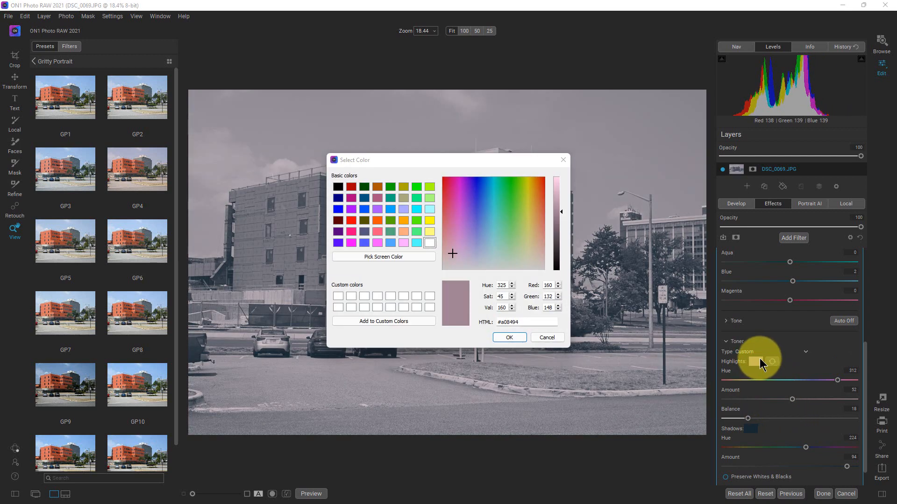
click(531, 198)
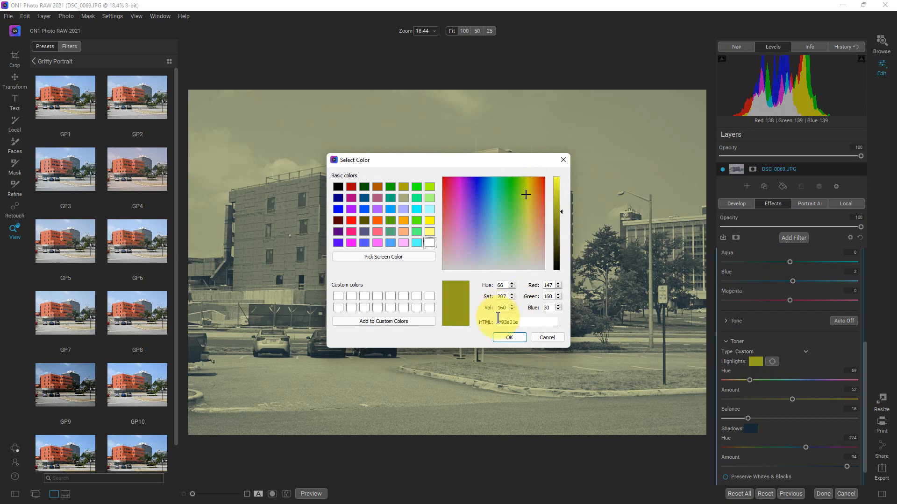
click(512, 339)
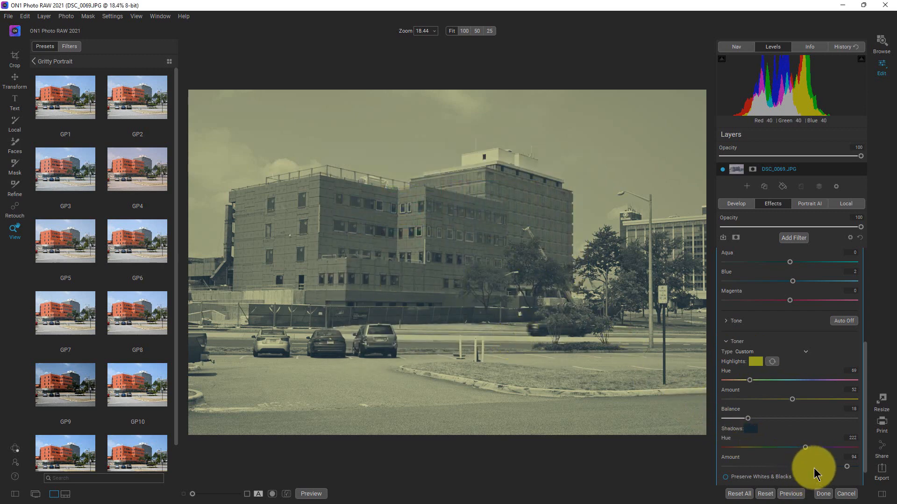
scroll(834, 369, up, 1)
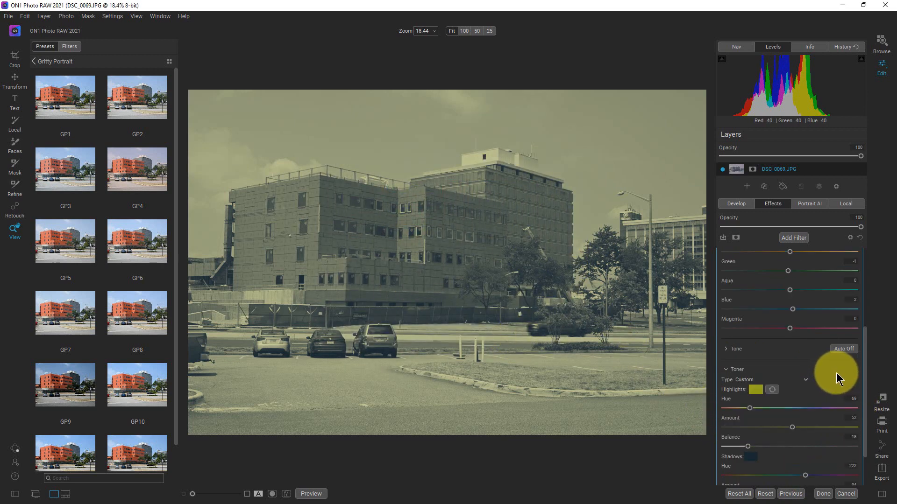
click(859, 237)
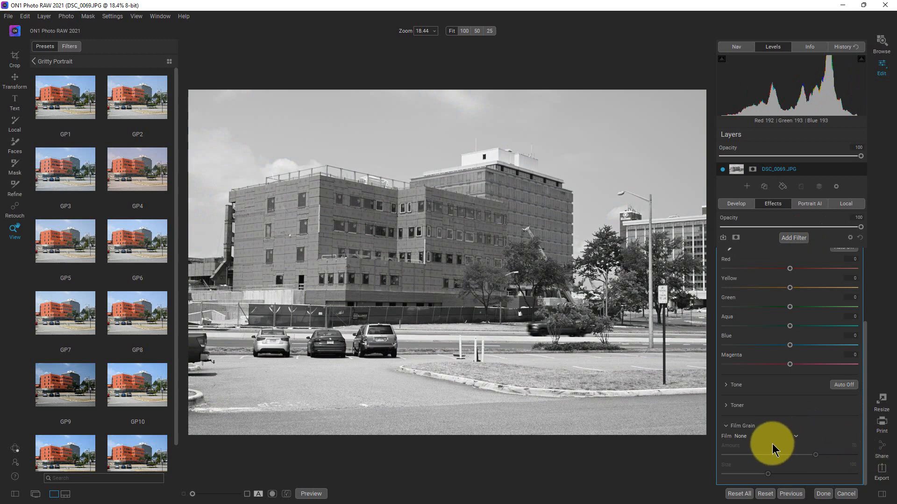
- Apply Ilford HP5 400 film grain to the black-and-white photo with amount 100 and size 200
click(797, 436)
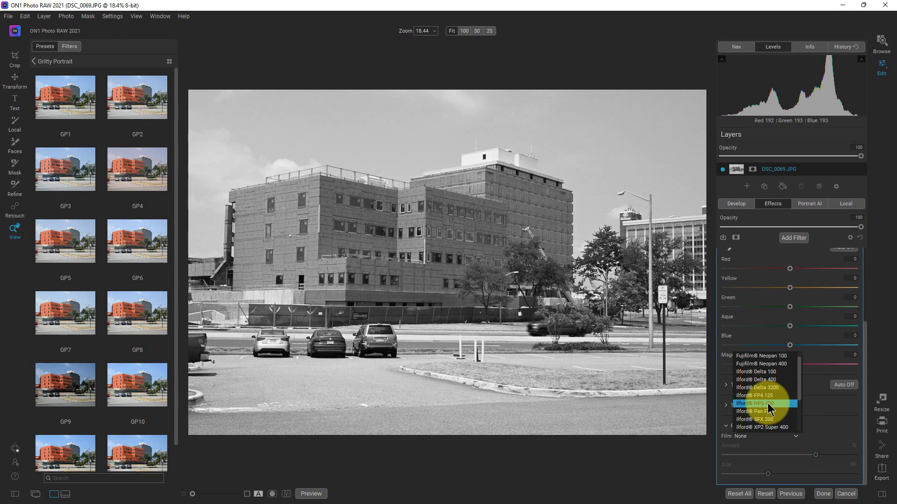
click(768, 404)
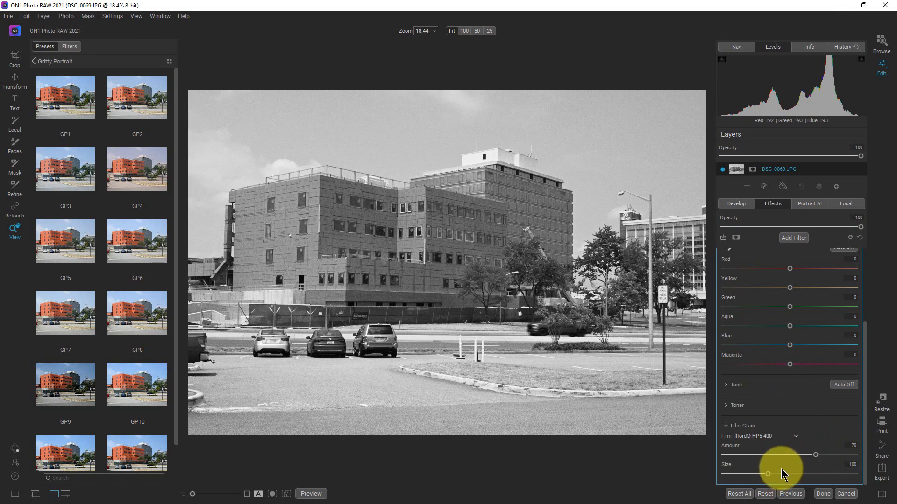
mouse_move(814, 454)
mouse_down()
mouse_move(864, 452)
mouse_move(814, 449)
mouse_up()
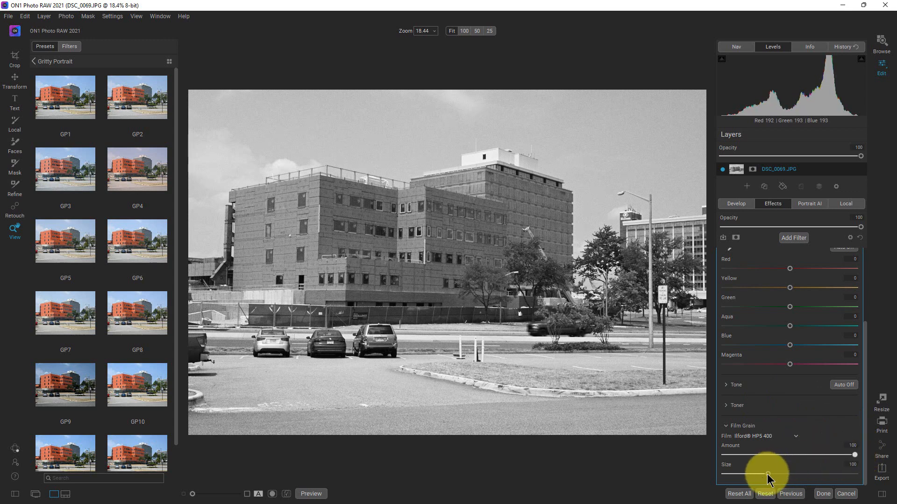
drag(766, 474, 880, 474)
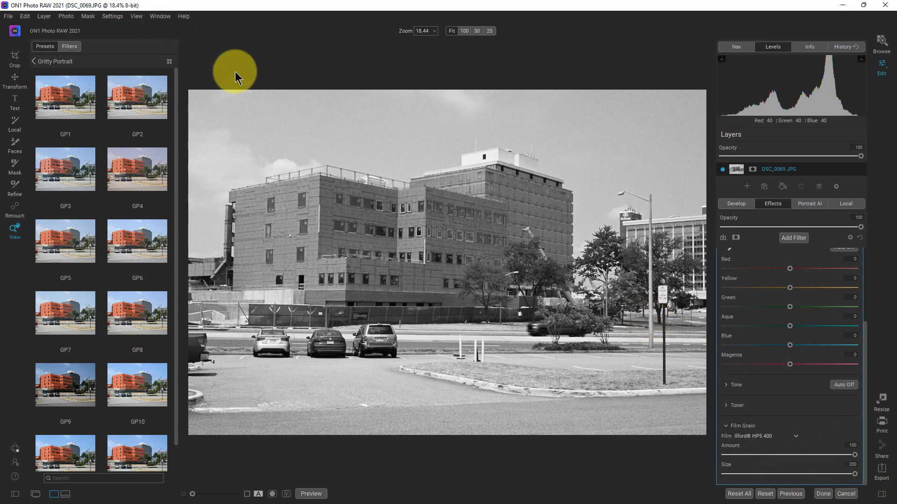
- Reduce the film grain size to about 159, judging the grain at full magnification
click(623, 209)
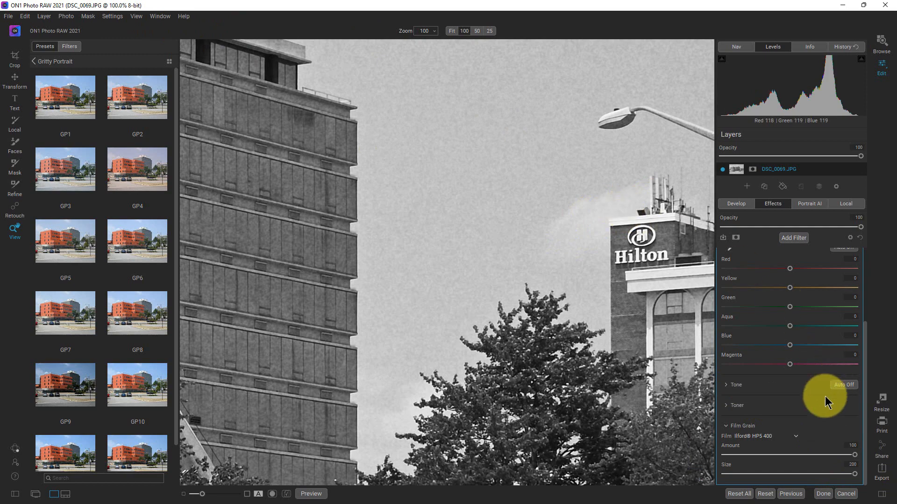
drag(855, 474, 818, 470)
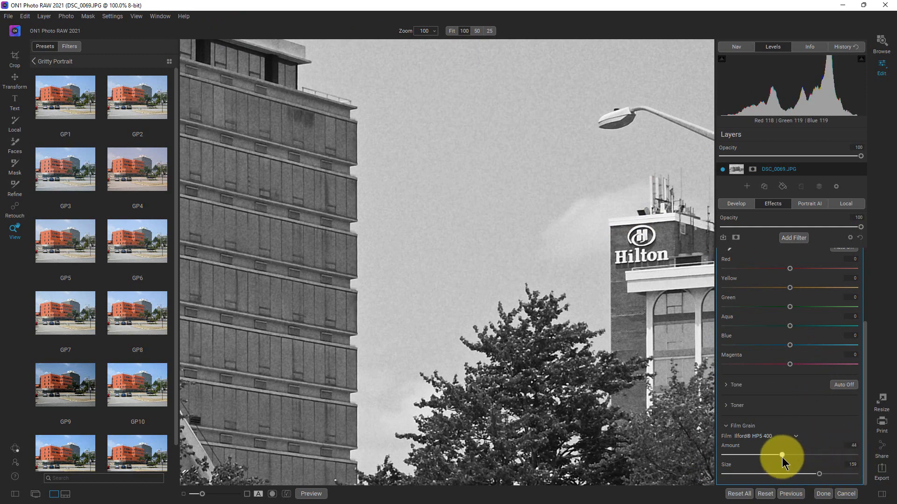
click(749, 427)
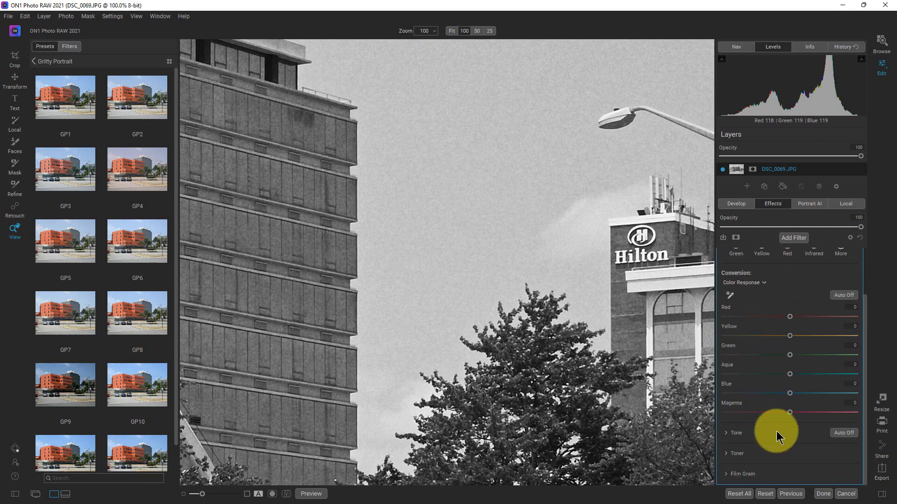
click(739, 475)
- Change the film grain type to Ilford Delta 3200 and reduce the grain size to about 151
click(753, 439)
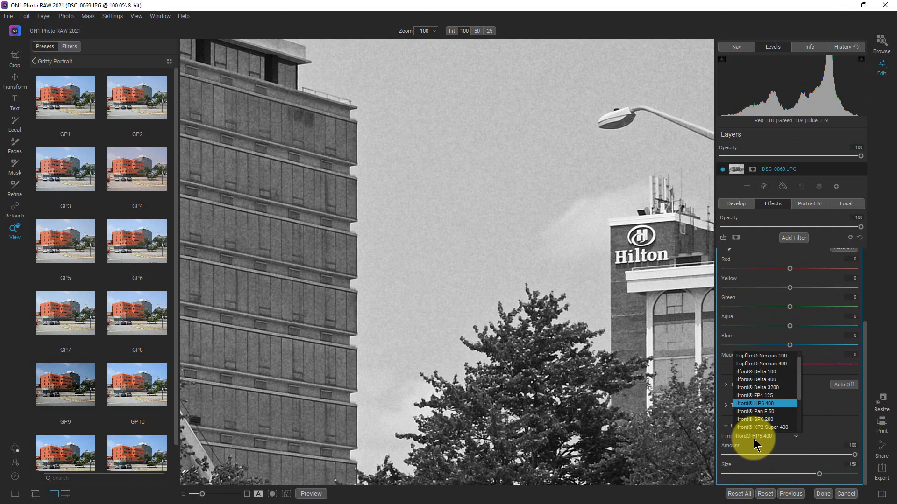
click(779, 391)
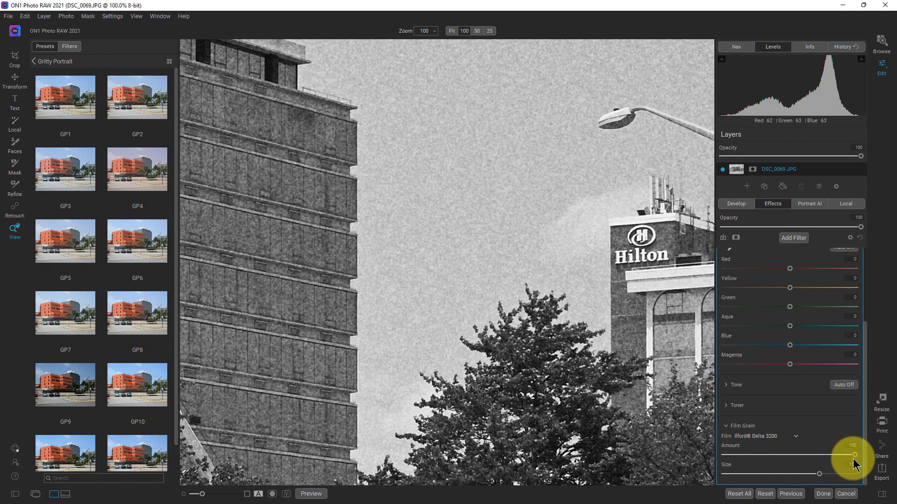
mouse_move(820, 475)
mouse_down()
mouse_move(779, 474)
mouse_move(811, 474)
mouse_up()
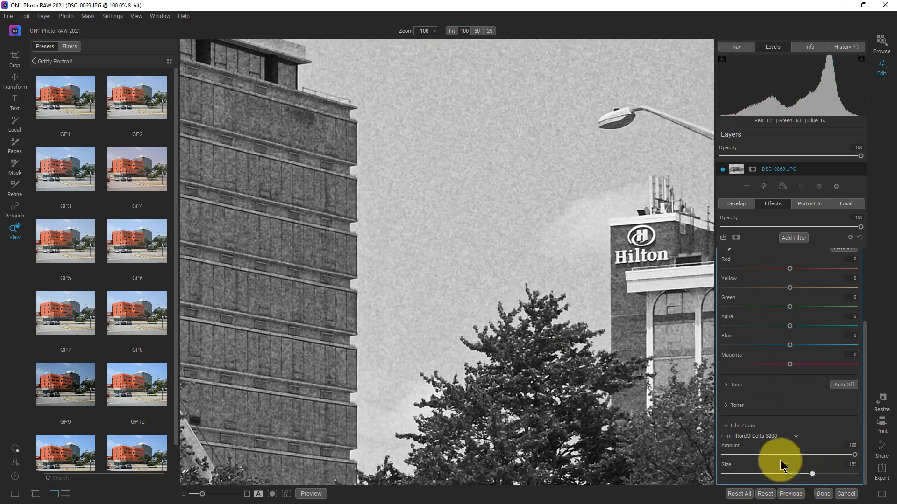